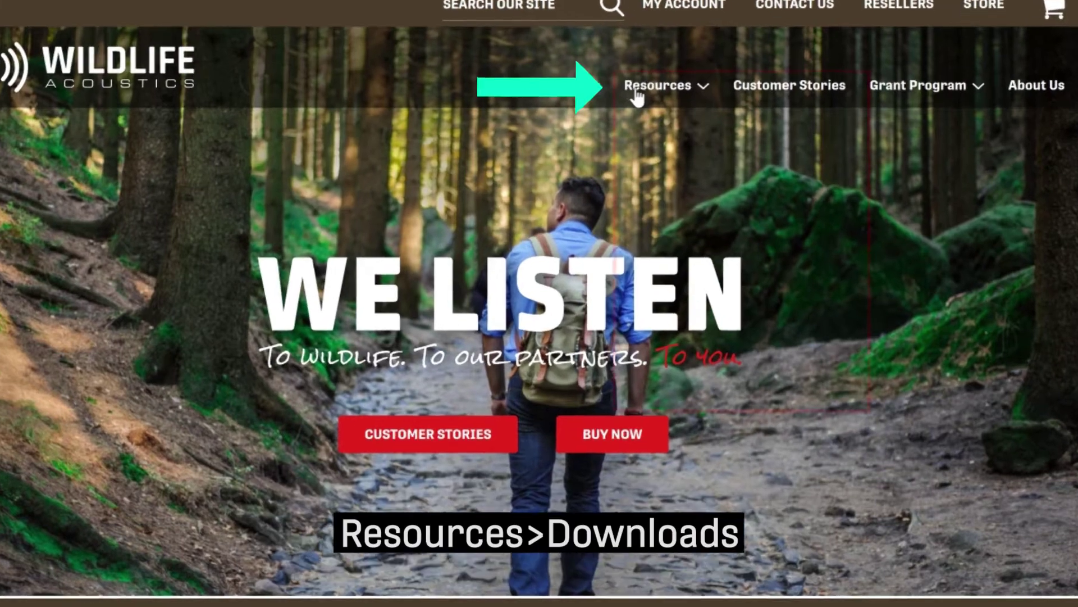
# Choose Downloads under Resources on the Wildlife Acoustics site to reach the Log In page
pyautogui.click(665, 95)
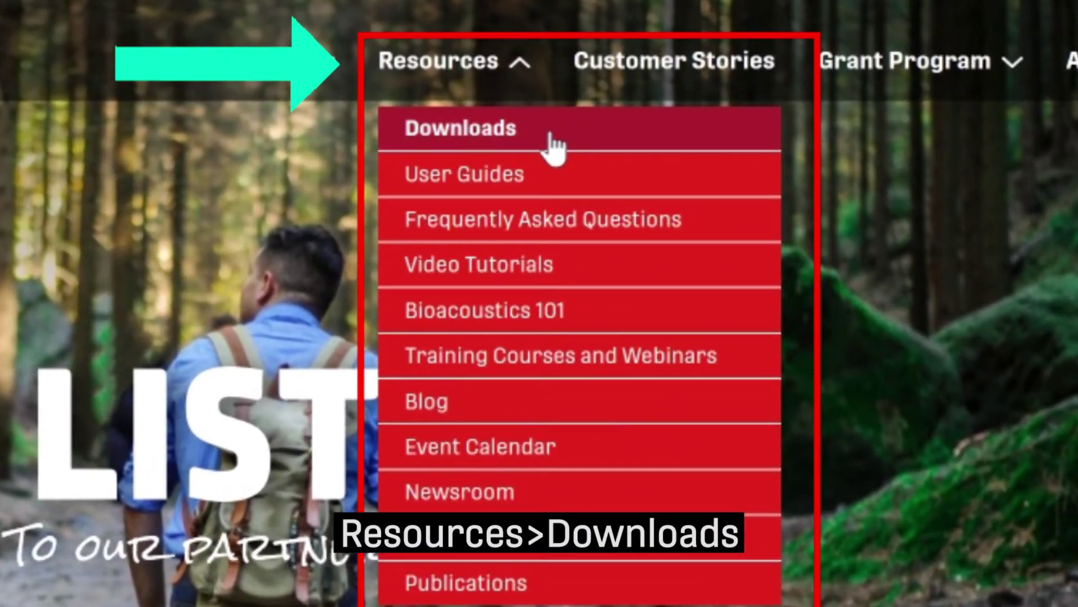
pyautogui.click(551, 135)
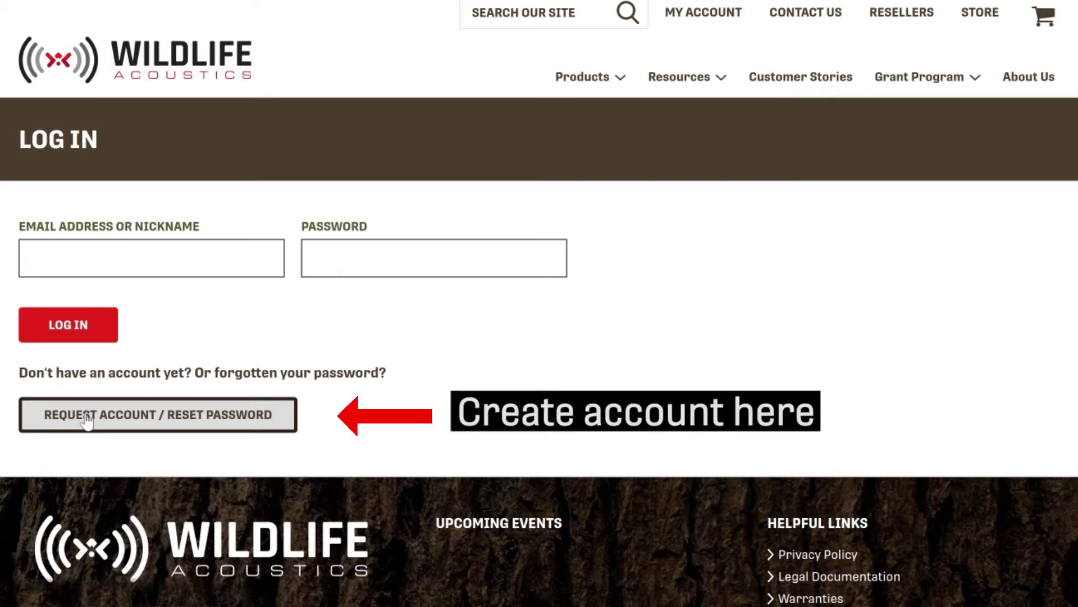
# Log into the Wildlife Acoustics account and start the 14-day Kaleidoscope Pro trial
pyautogui.click(87, 419)
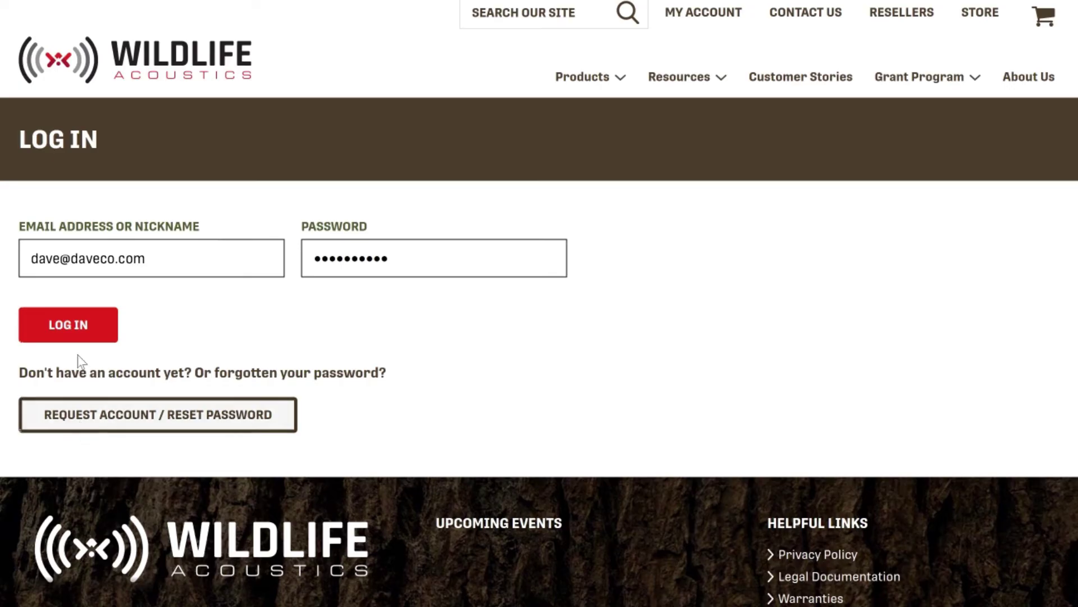
pyautogui.click(76, 323)
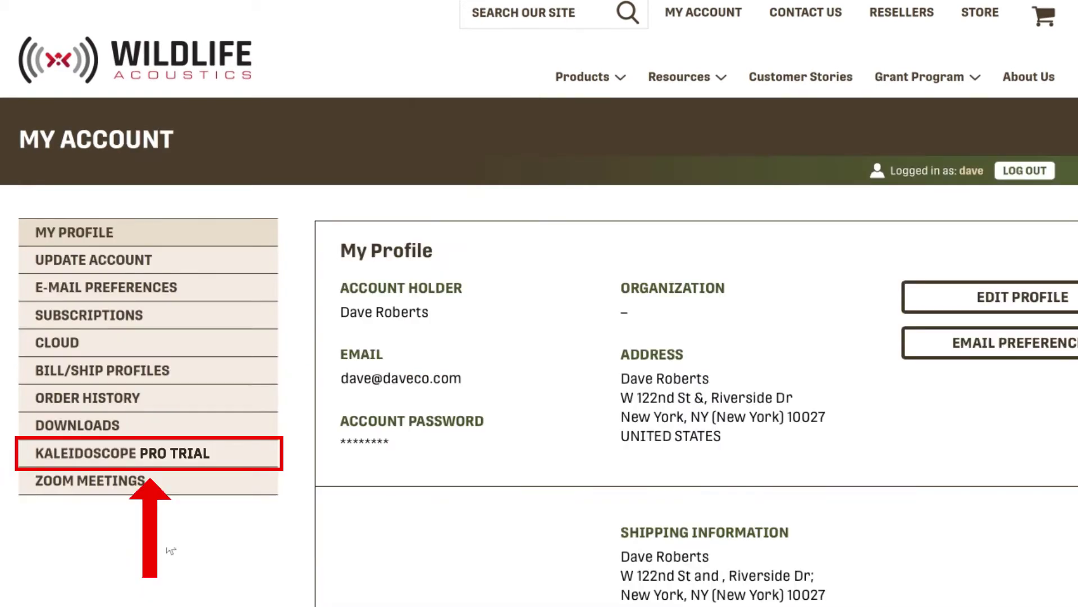
pyautogui.click(246, 458)
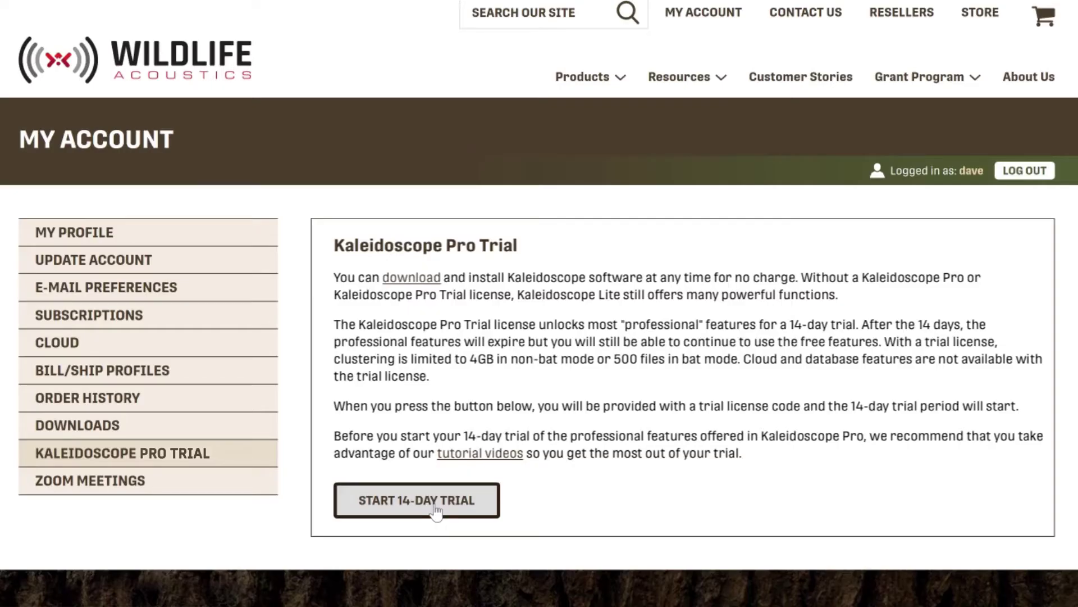
pyautogui.click(436, 509)
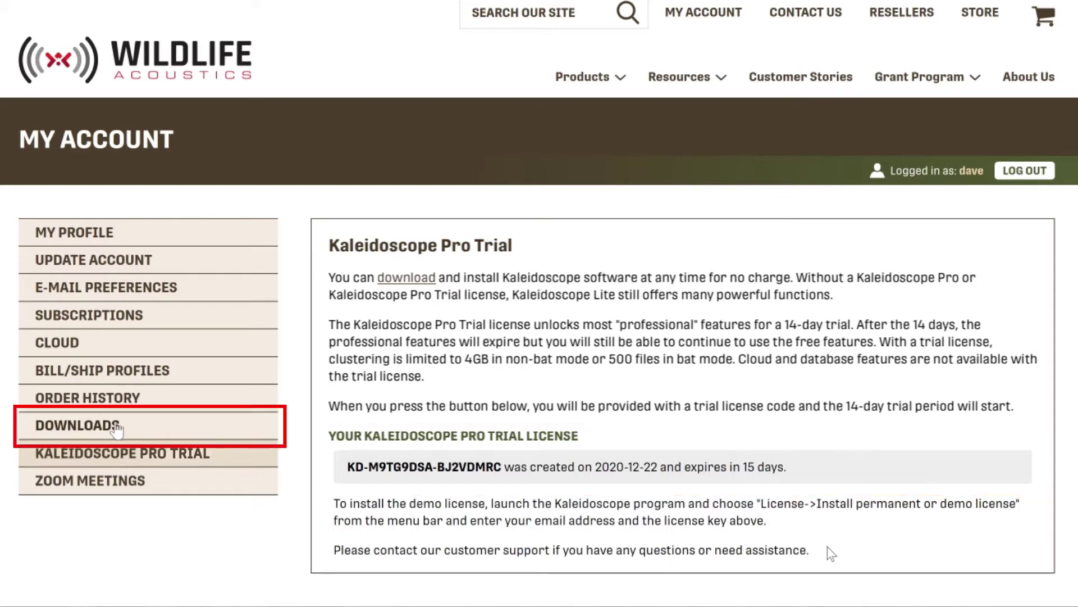
# Select the Windows Kaleidoscope build, certify export compliance, and download KaleidoscopeInstaller-5.4.0.exe
pyautogui.click(139, 428)
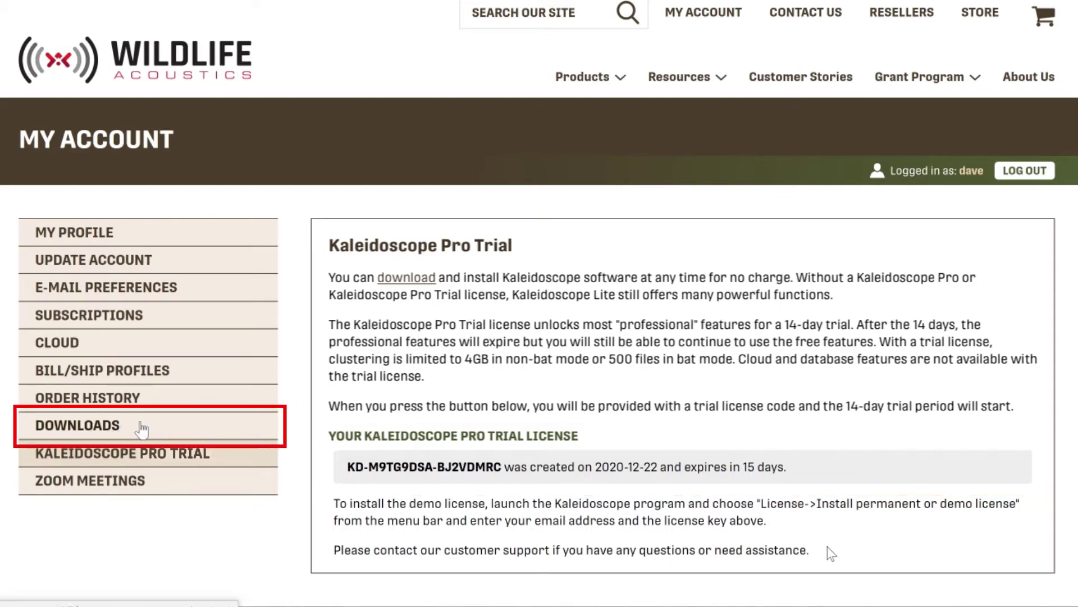
pyautogui.click(402, 395)
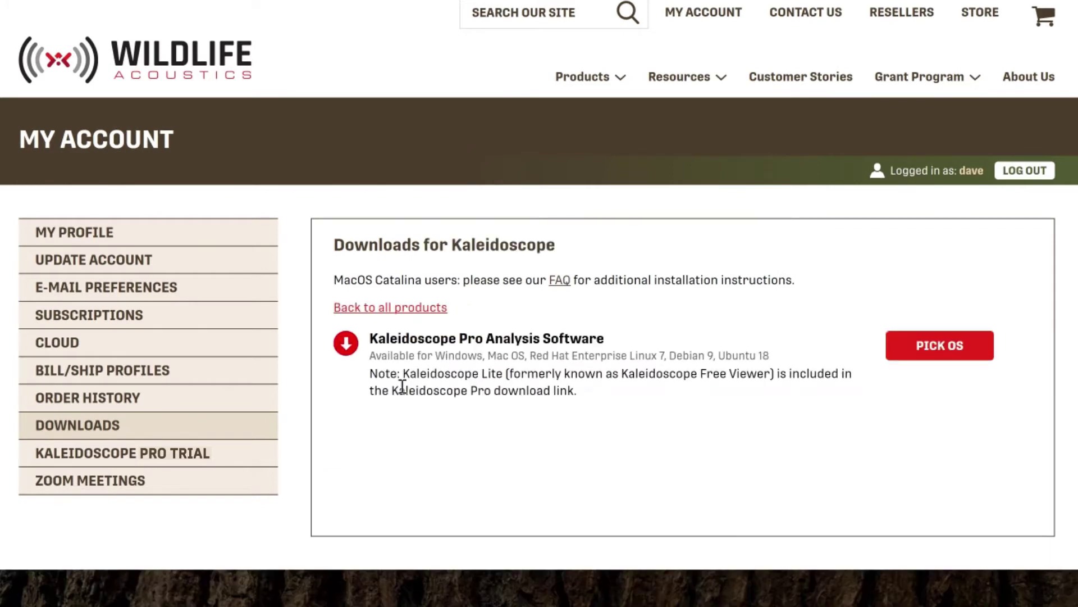
pyautogui.click(938, 347)
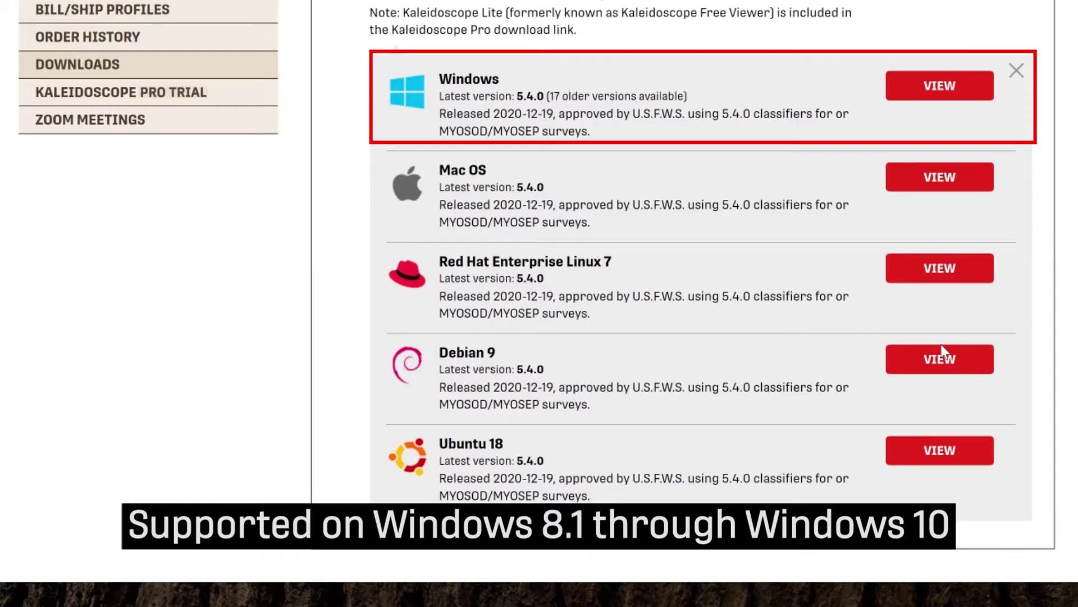
pyautogui.click(947, 87)
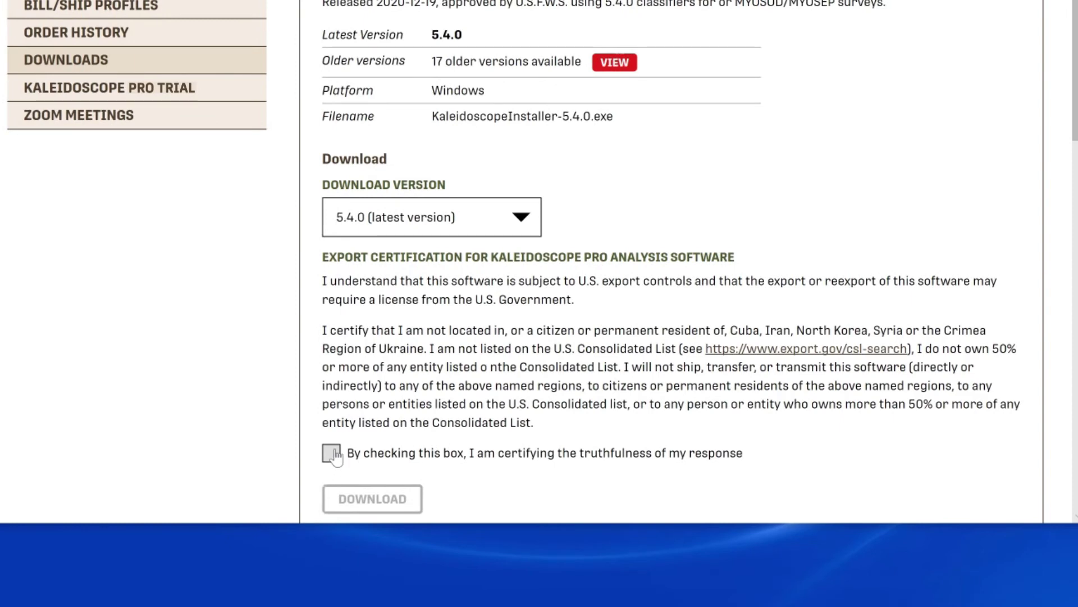
pyautogui.click(331, 453)
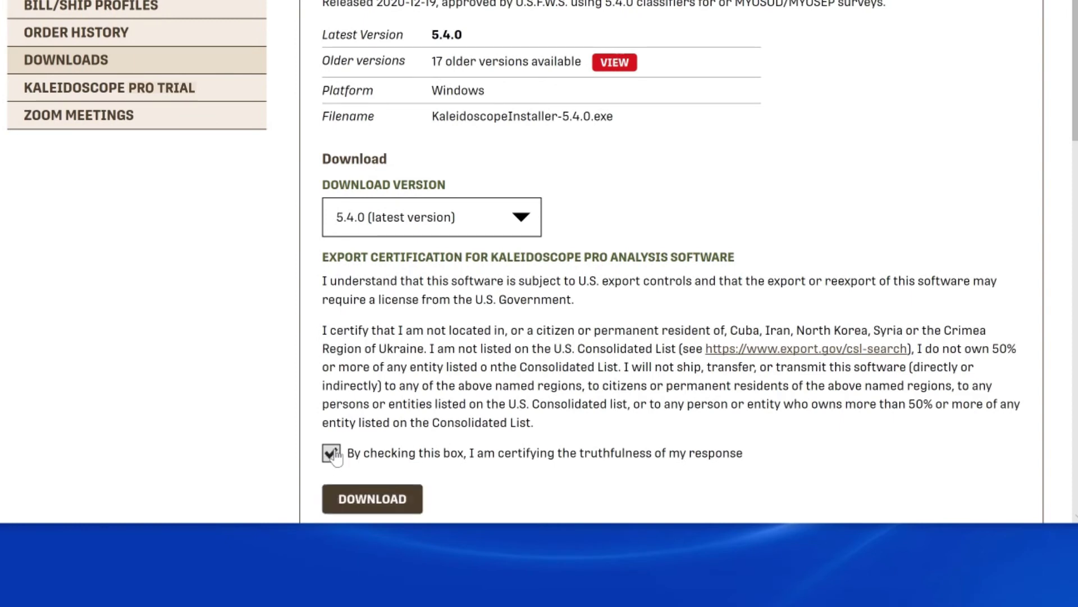
pyautogui.click(391, 506)
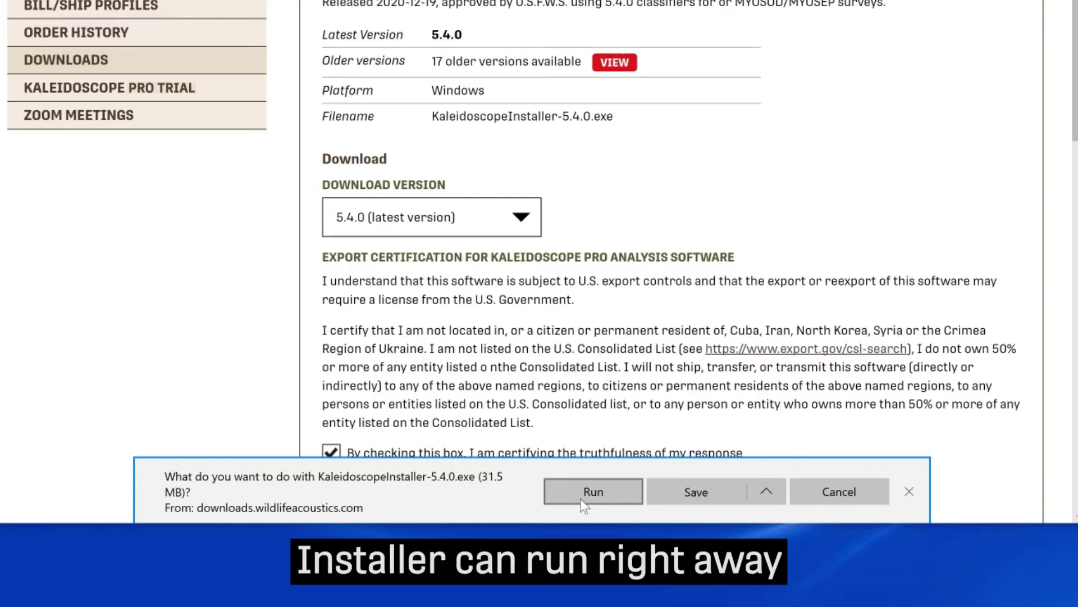
# Run KaleidoscopeInstaller-5.4.0.exe and install Kaleidoscope 5 into the default folder through to Finish
pyautogui.click(582, 499)
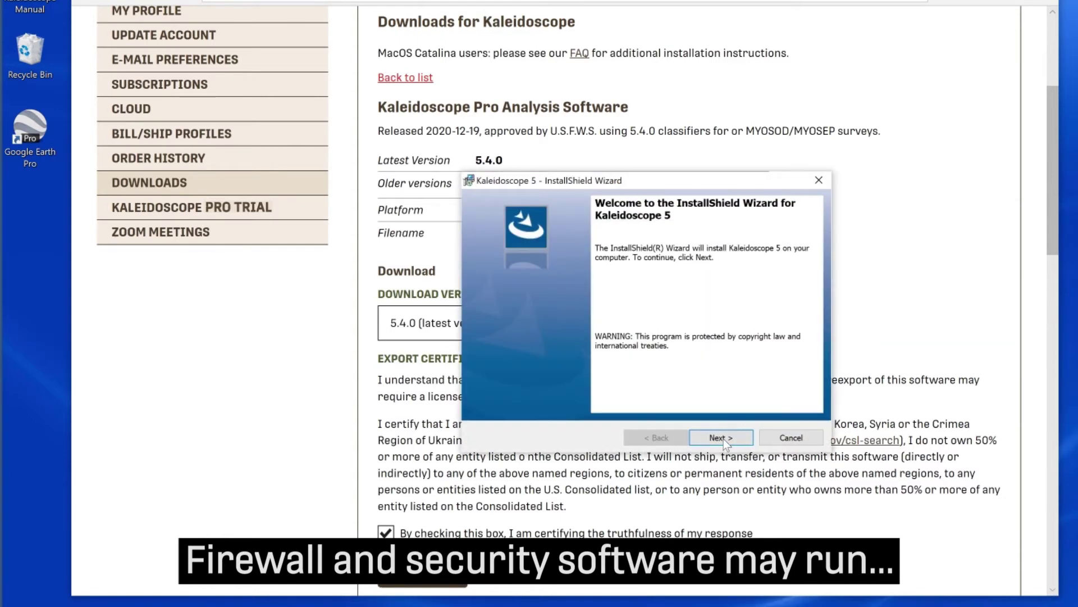
pyautogui.click(723, 439)
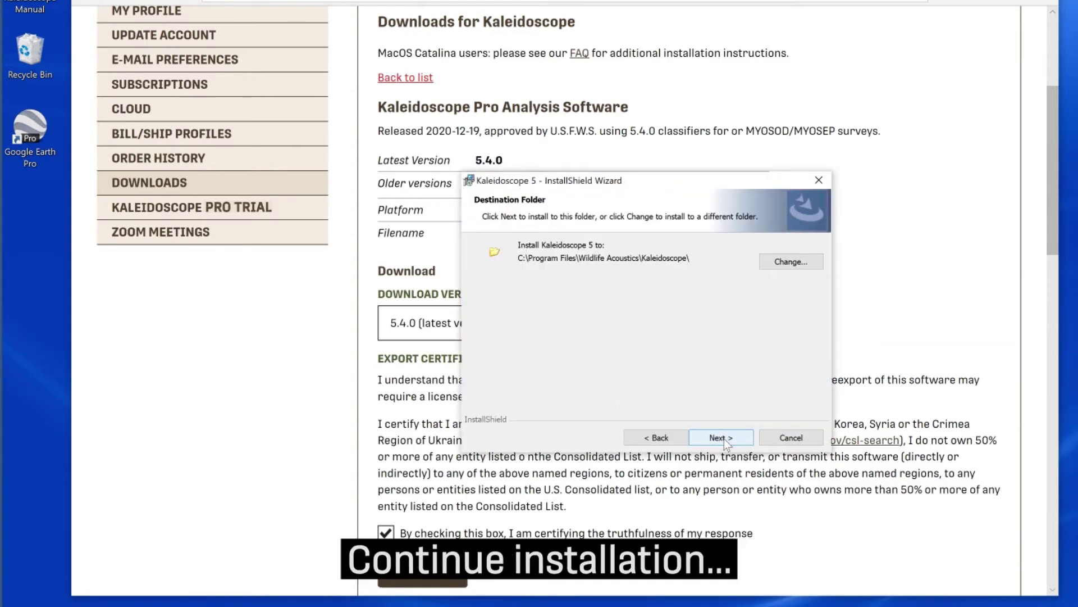
pyautogui.click(726, 443)
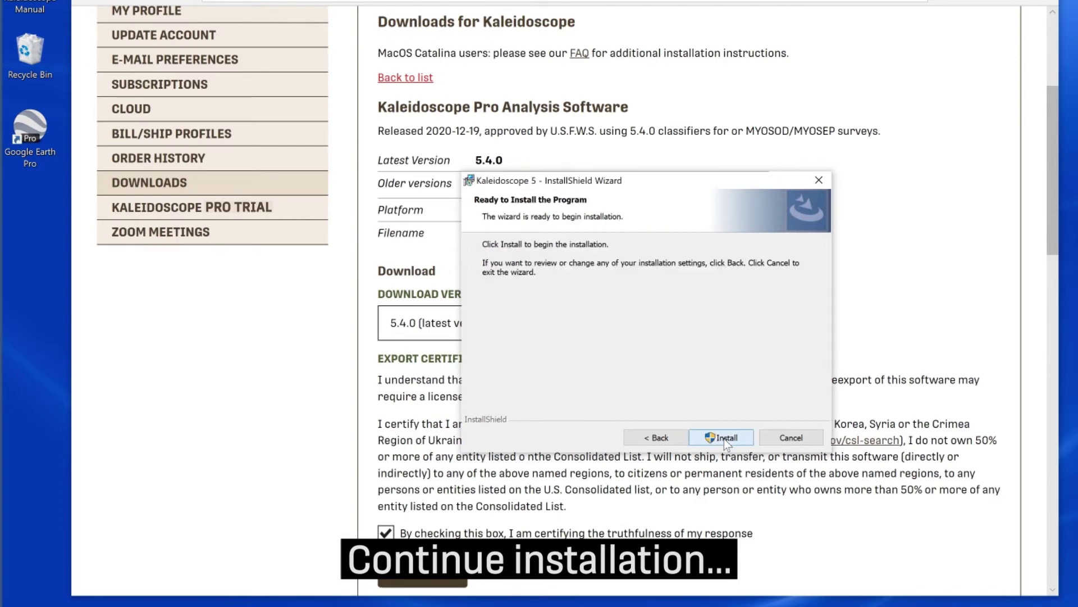
pyautogui.click(723, 439)
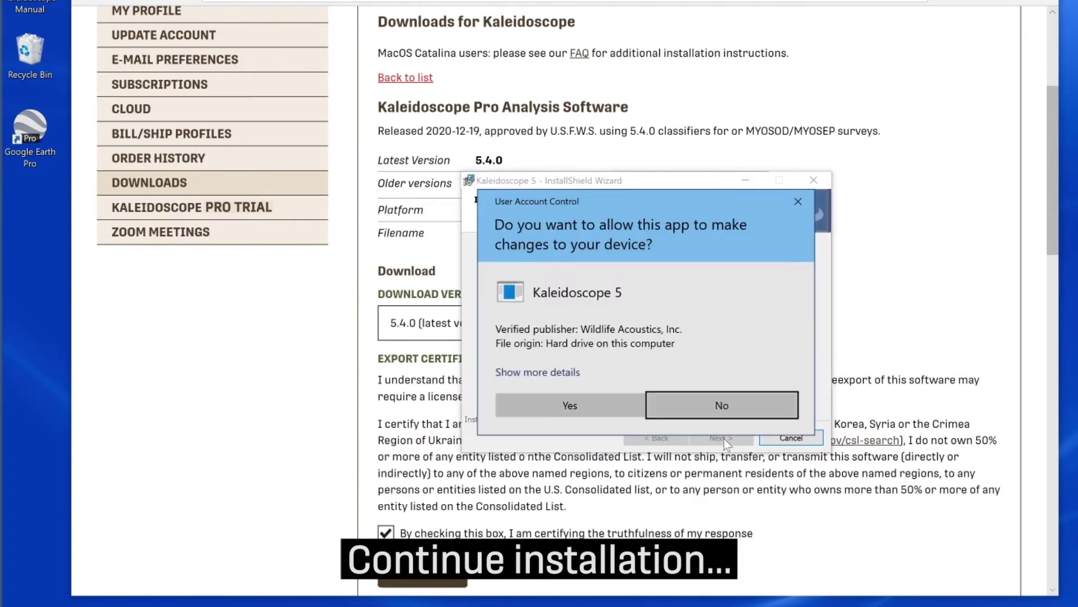
pyautogui.click(569, 405)
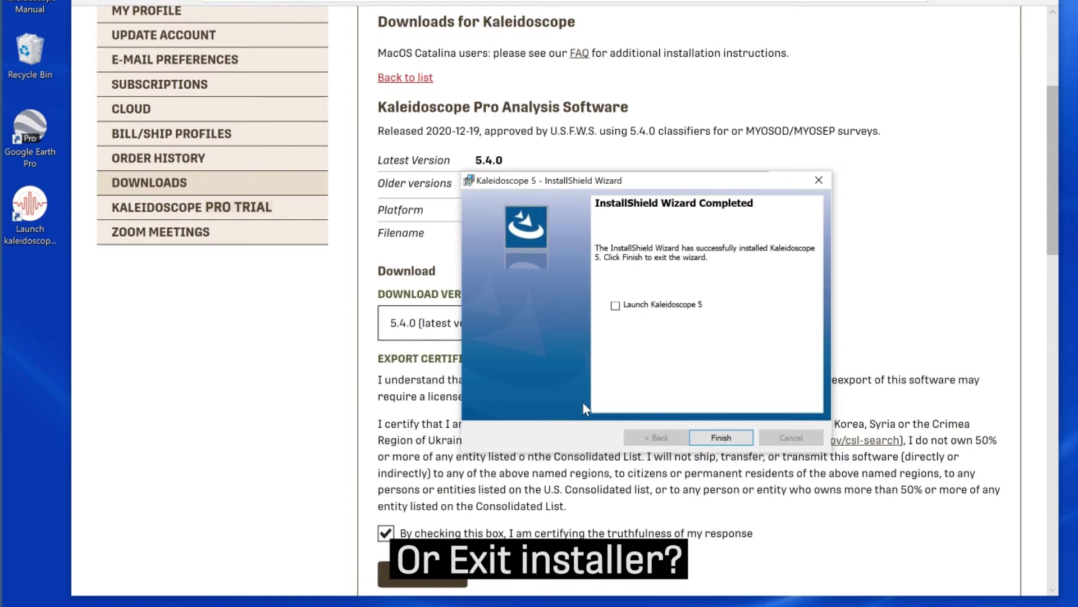
pyautogui.click(728, 439)
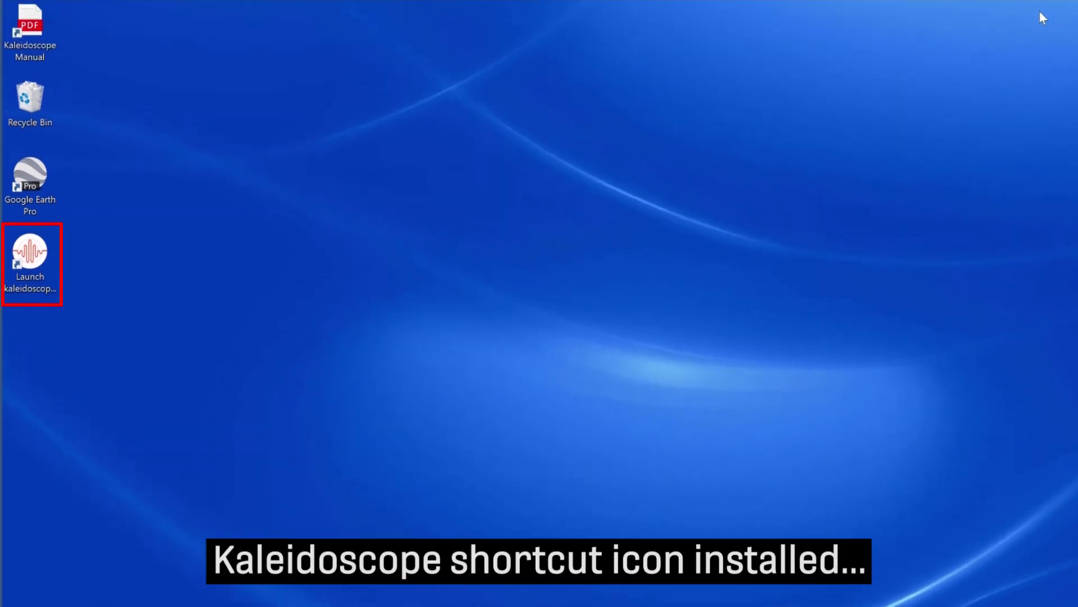
# Launch Kaleidoscope from the desktop shortcut, accept the license agreement, and relaunch it
pyautogui.doubleClick(37, 256)
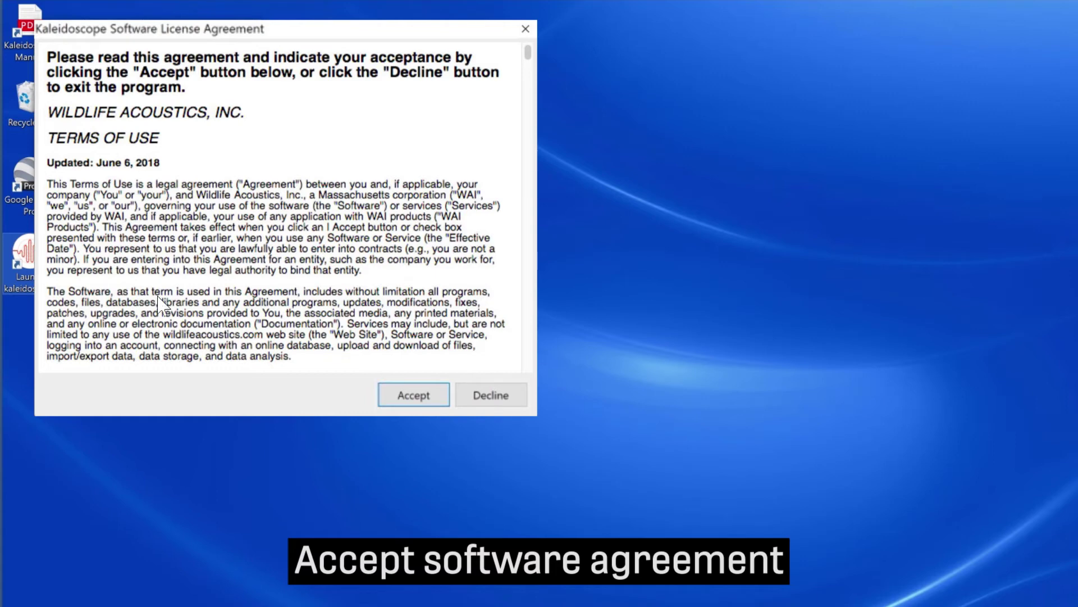
pyautogui.click(413, 394)
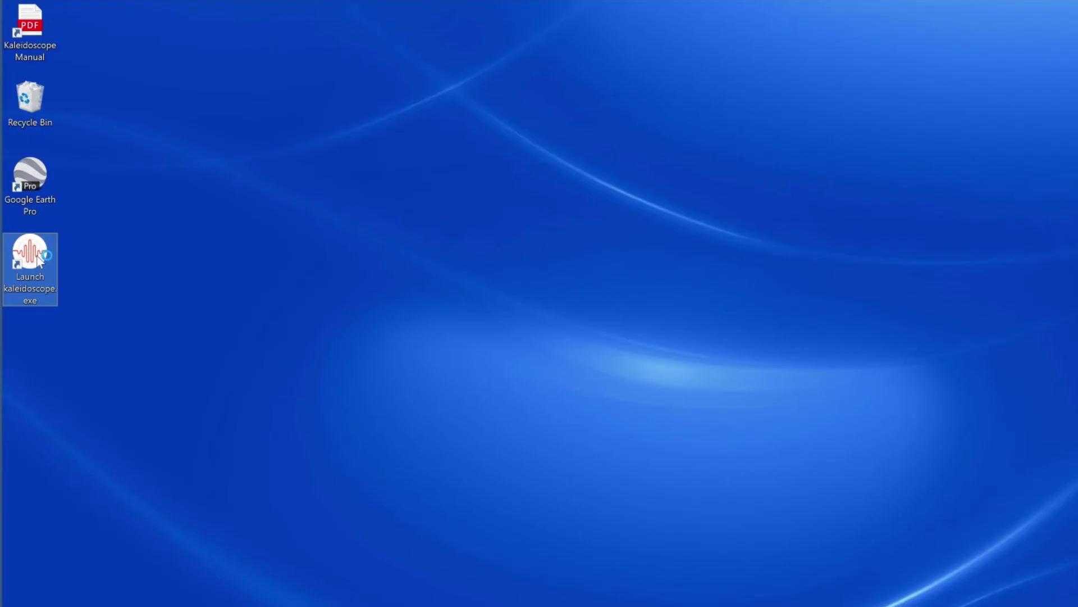
pyautogui.doubleClick(29, 253)
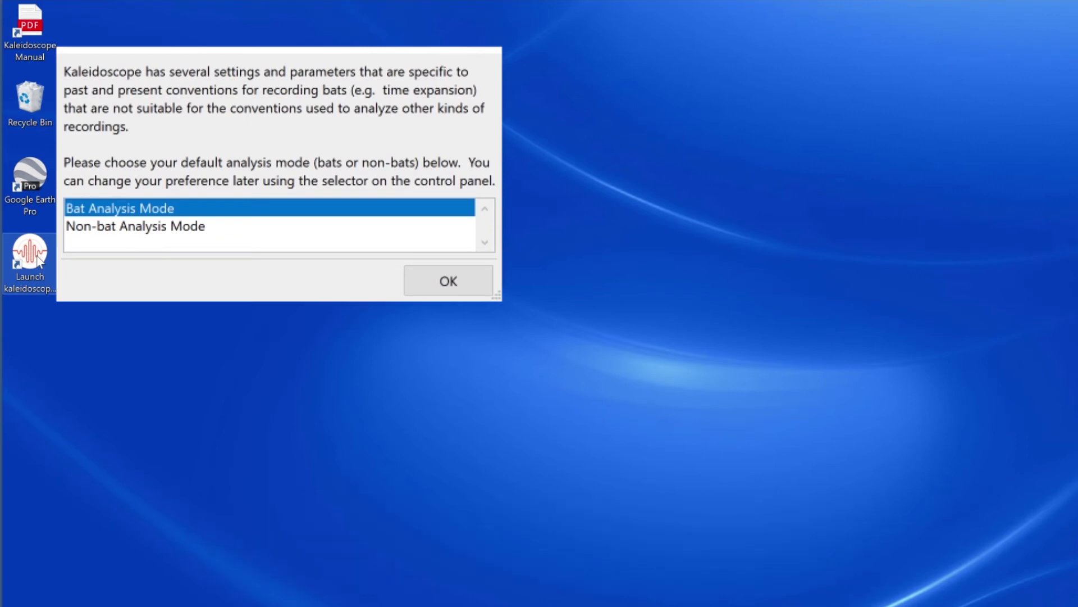
# Confirm Bat Analysis Mode as default, then switch the program to Non-bat Analysis Mode
pyautogui.click(471, 281)
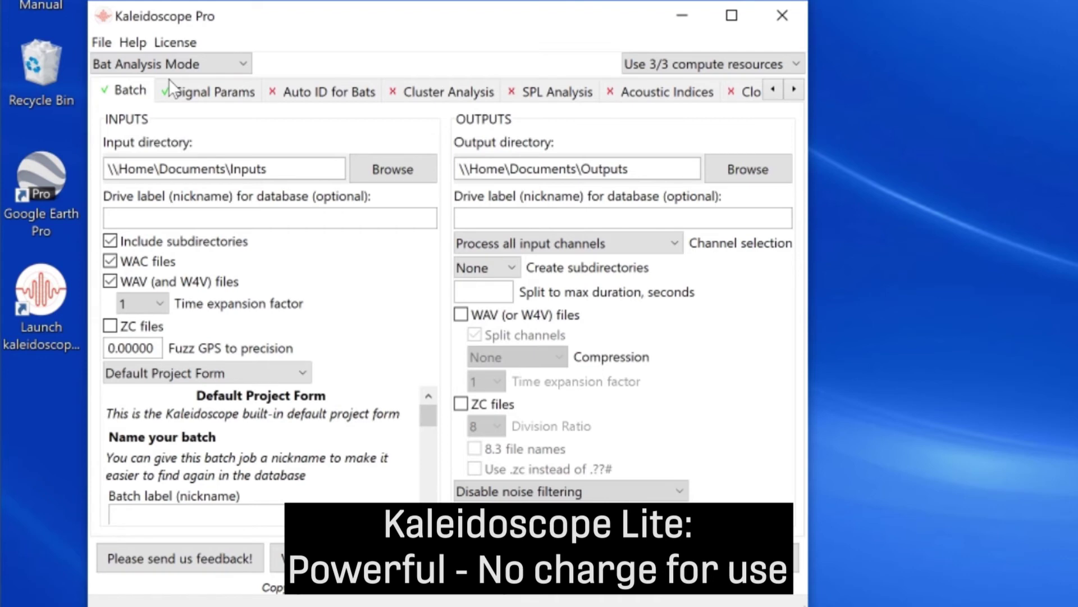
pyautogui.click(194, 65)
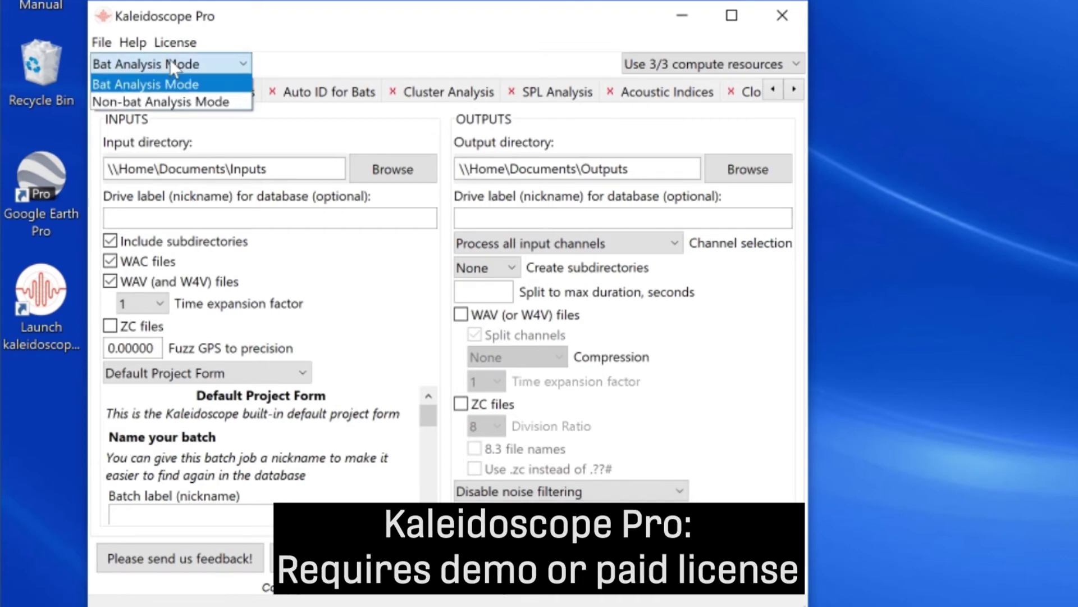
pyautogui.click(172, 103)
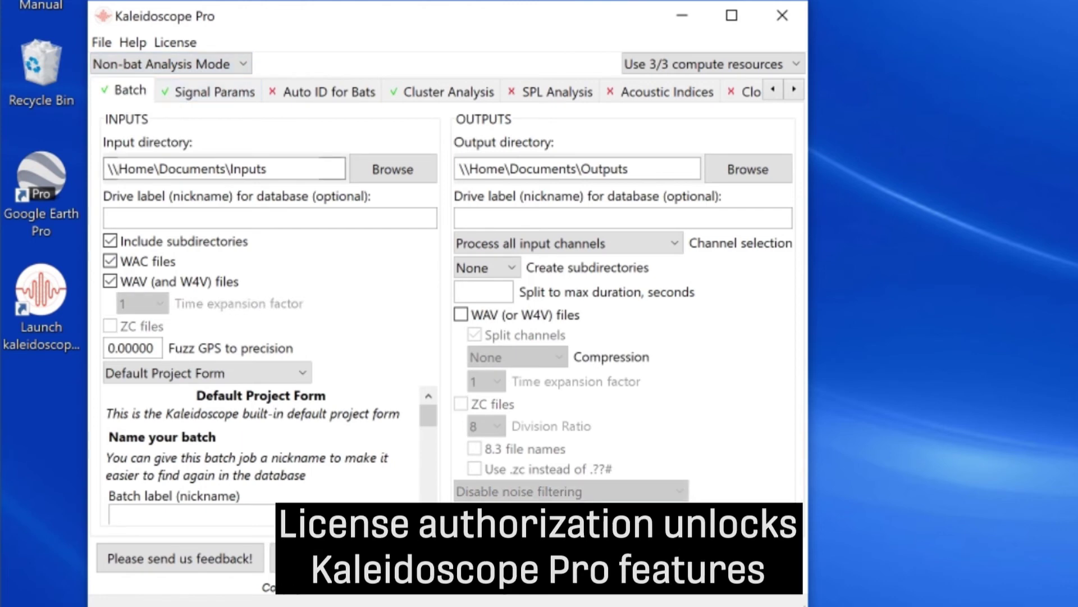
pyautogui.click(175, 43)
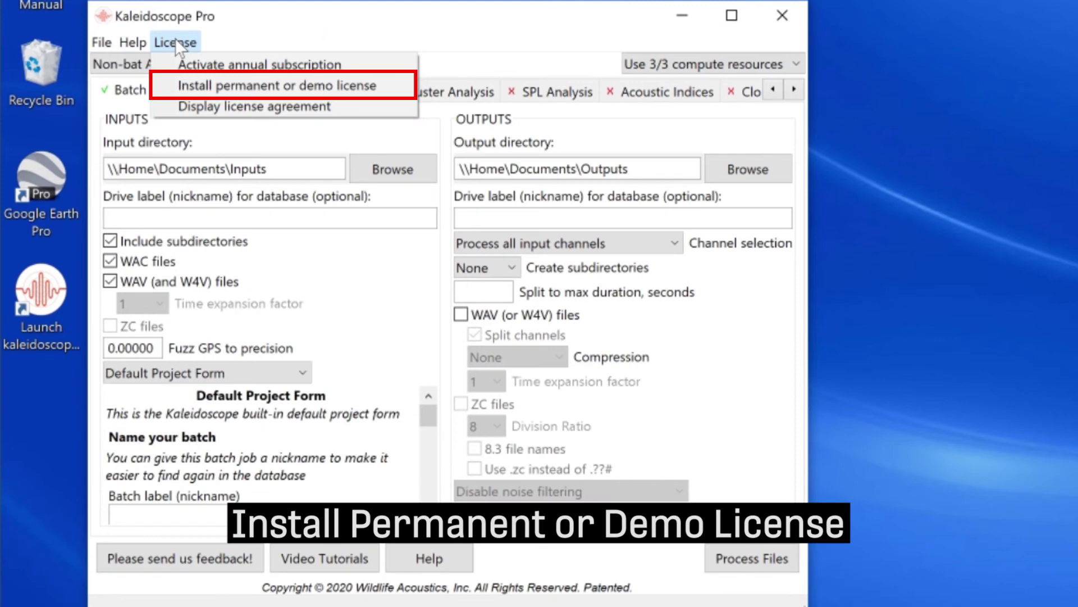
# Enter the account e-mail and pasted demo License ID, then submit for activation
pyautogui.click(396, 86)
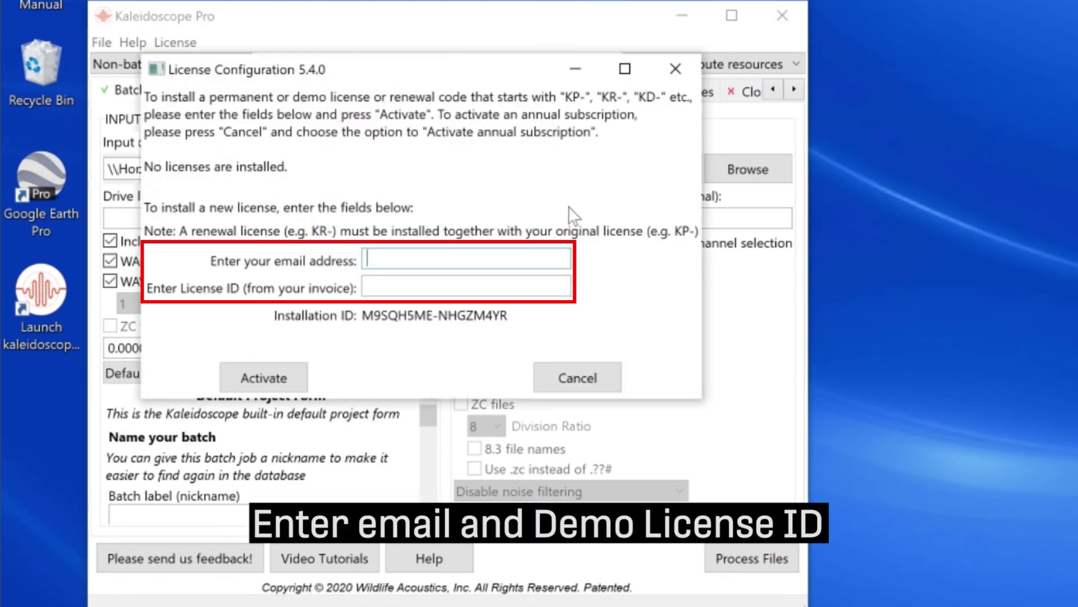
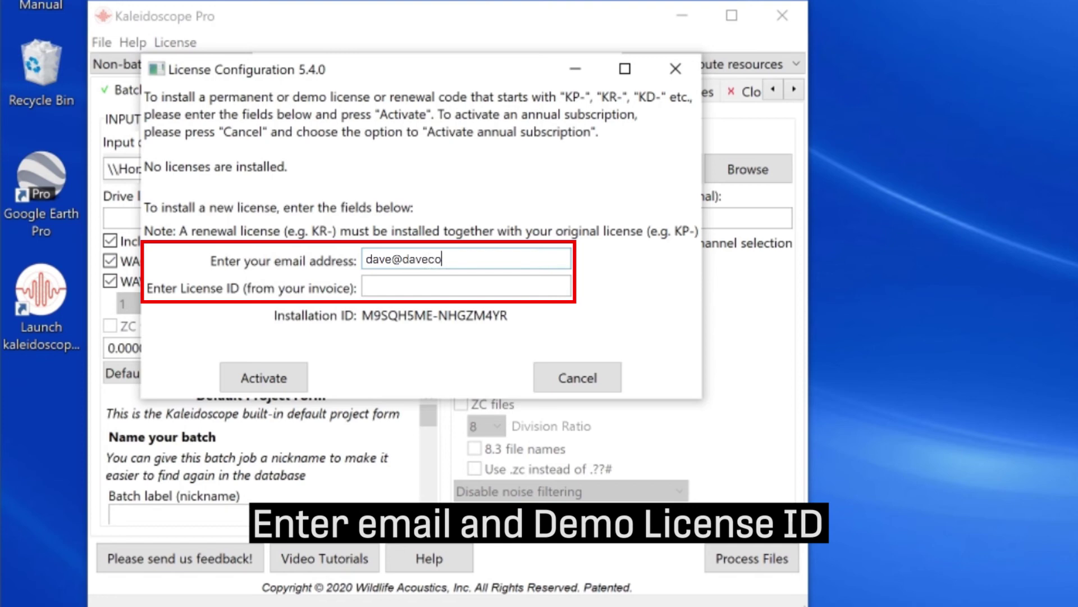
pyautogui.click(472, 285)
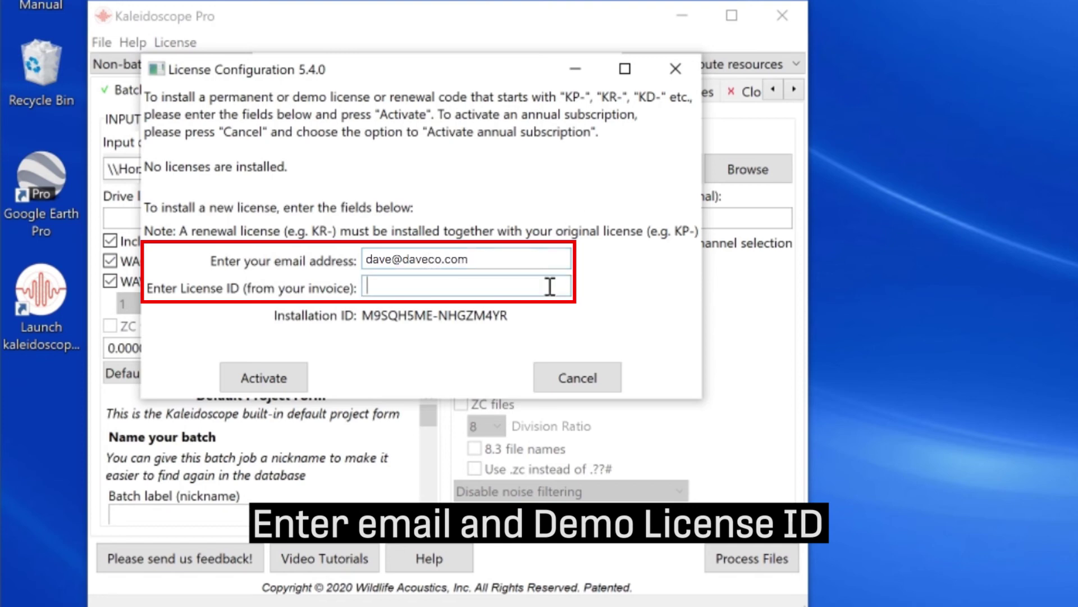
pyautogui.hotkey('ctrl', 'v')
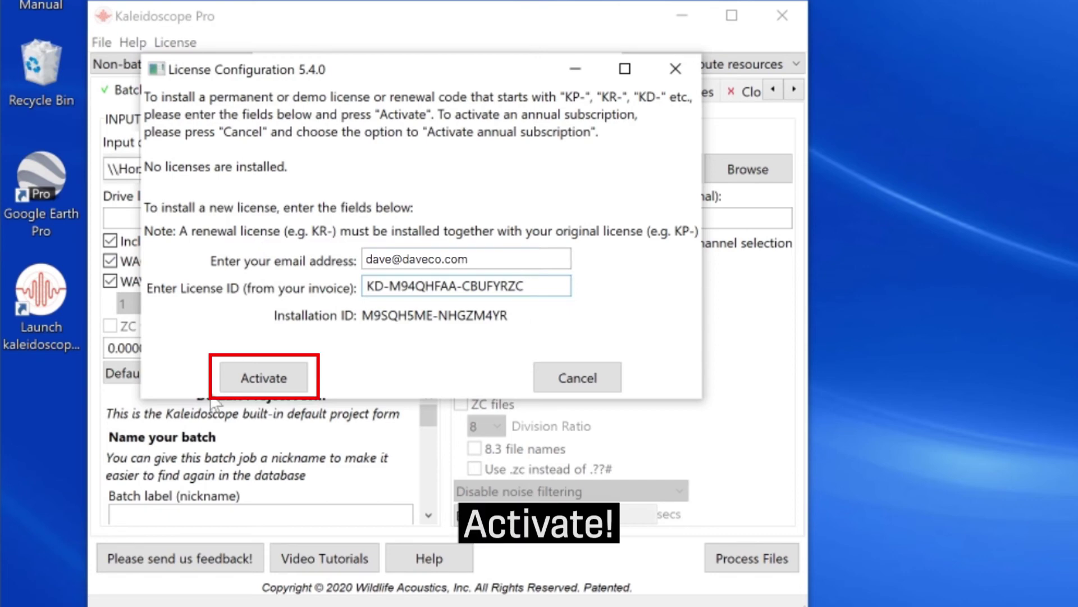
pyautogui.click(271, 381)
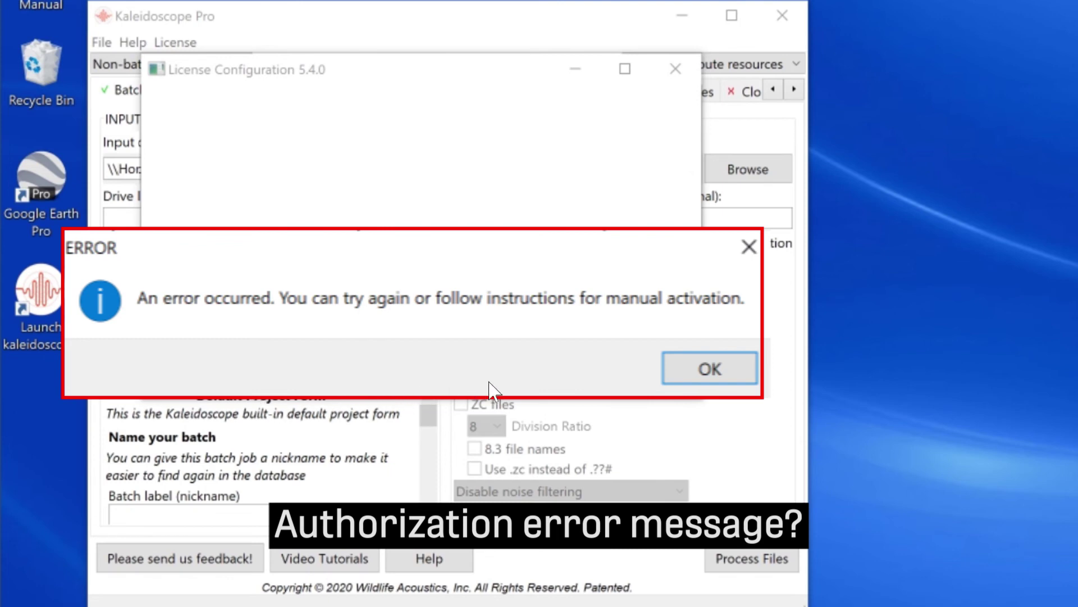
# Dismiss the activation error, confirm the success message, and return to Non-bat Analysis Mode
pyautogui.click(708, 370)
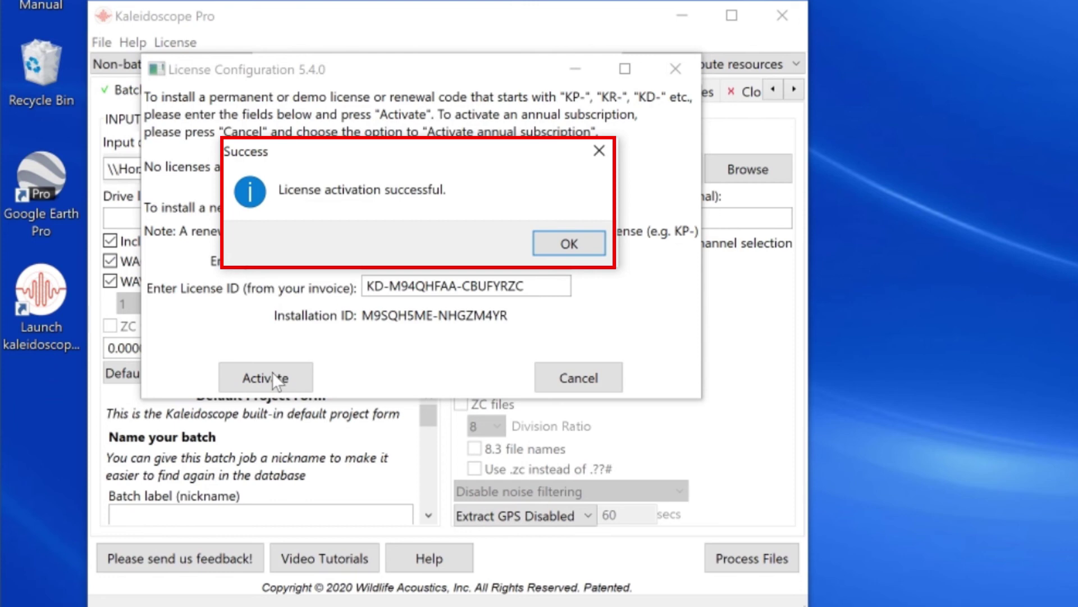
pyautogui.click(569, 243)
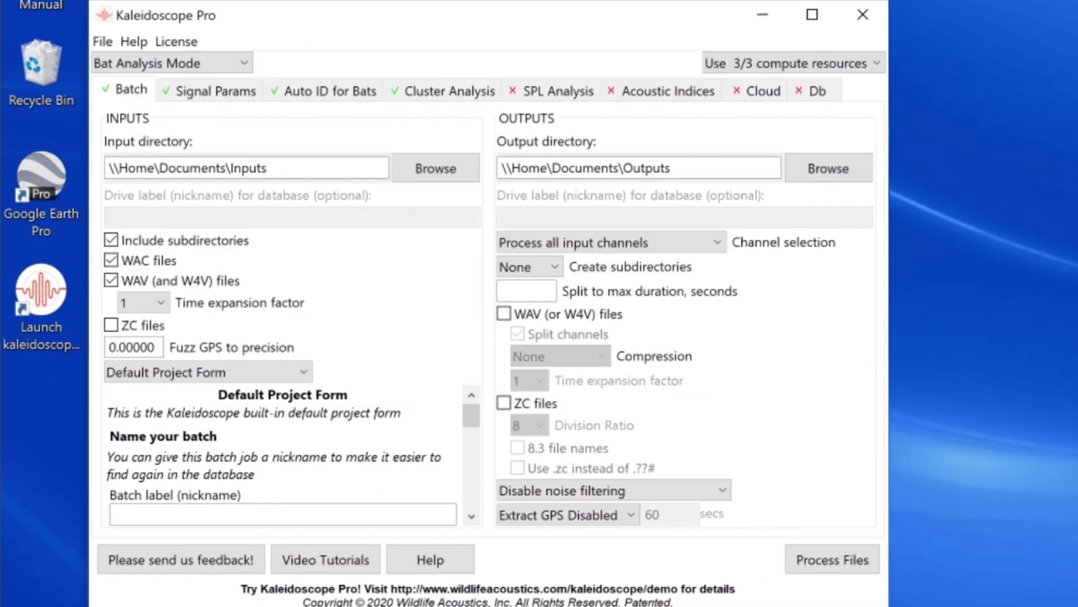
pyautogui.click(229, 65)
pyautogui.click(214, 102)
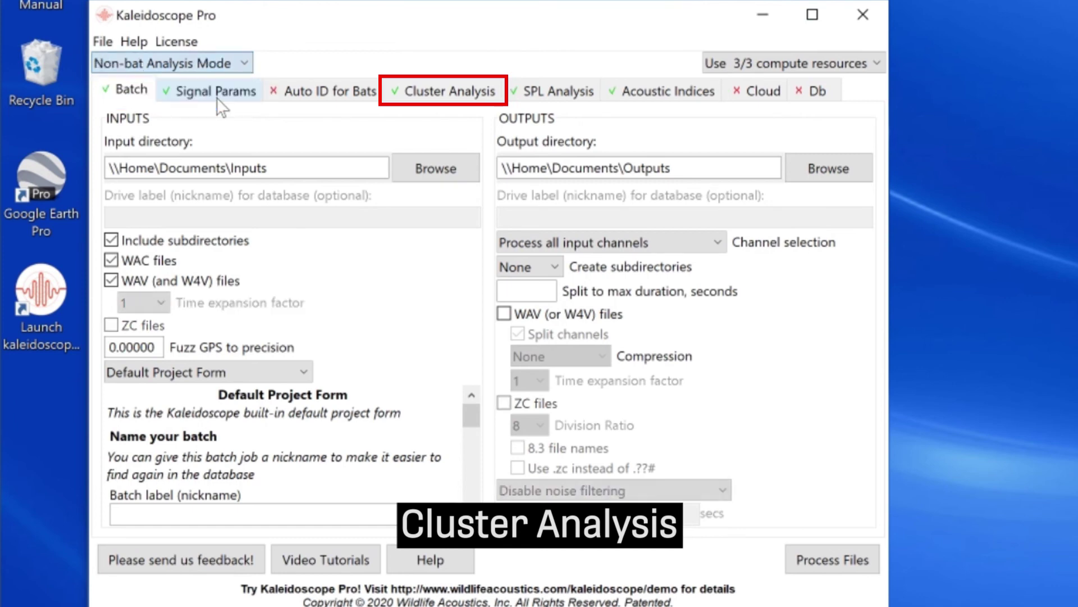